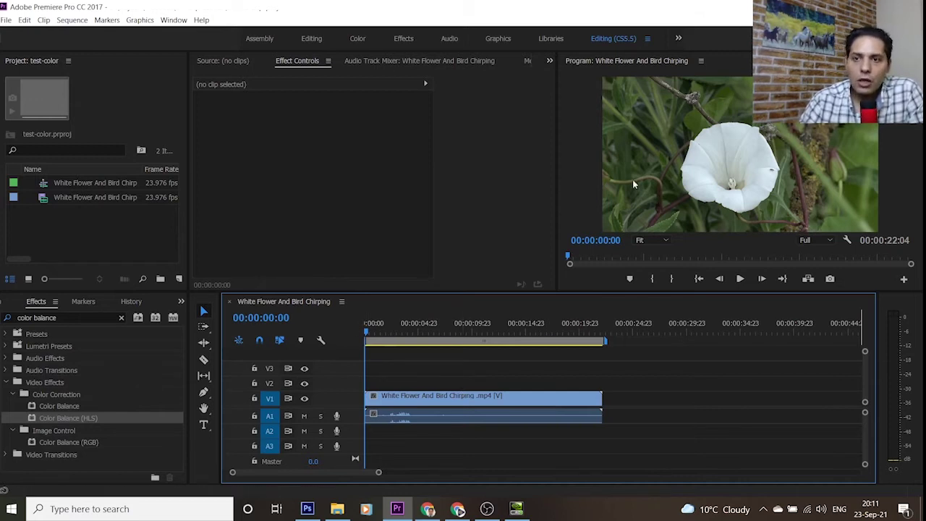
- Play the white flower clip, stop it, return the playhead to 0, and switch to the Editing workspace
left_click(739, 280)
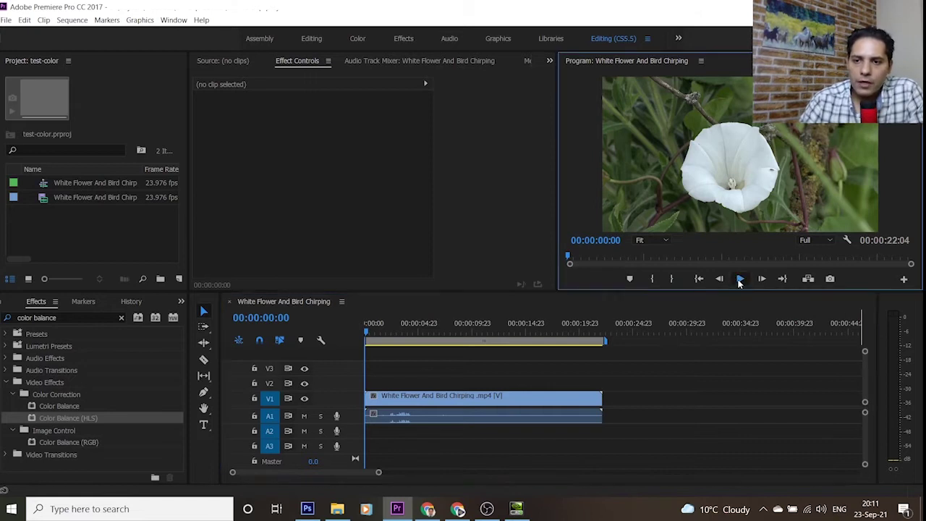
left_click(740, 280)
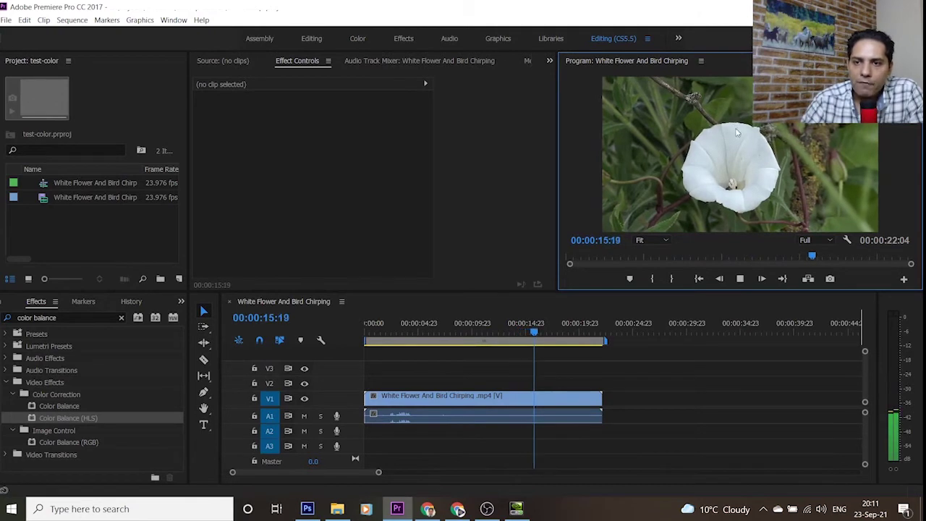
key("space")
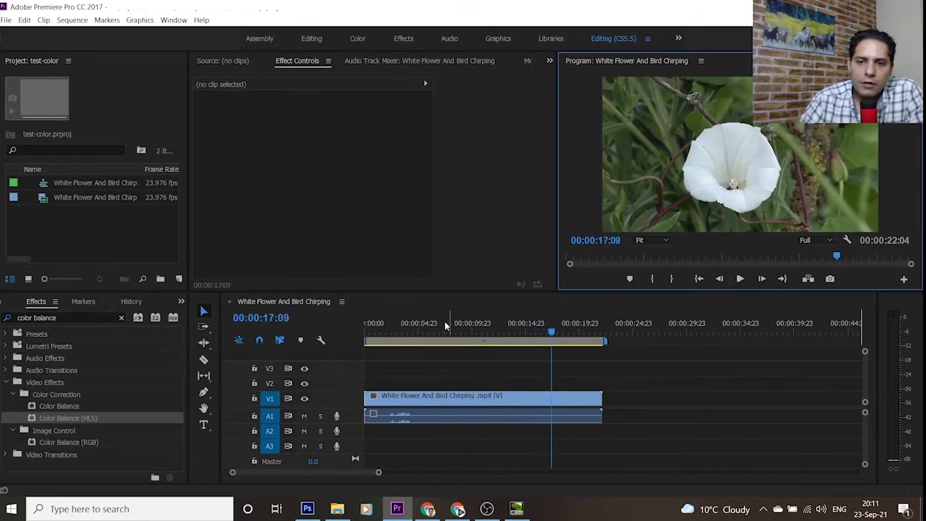
left_click_drag(372, 332, 366, 335)
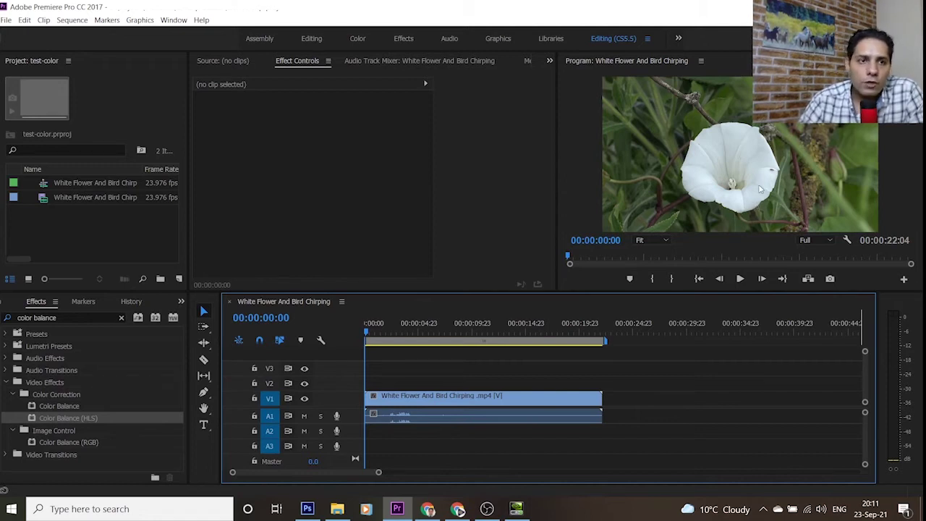
left_click(312, 38)
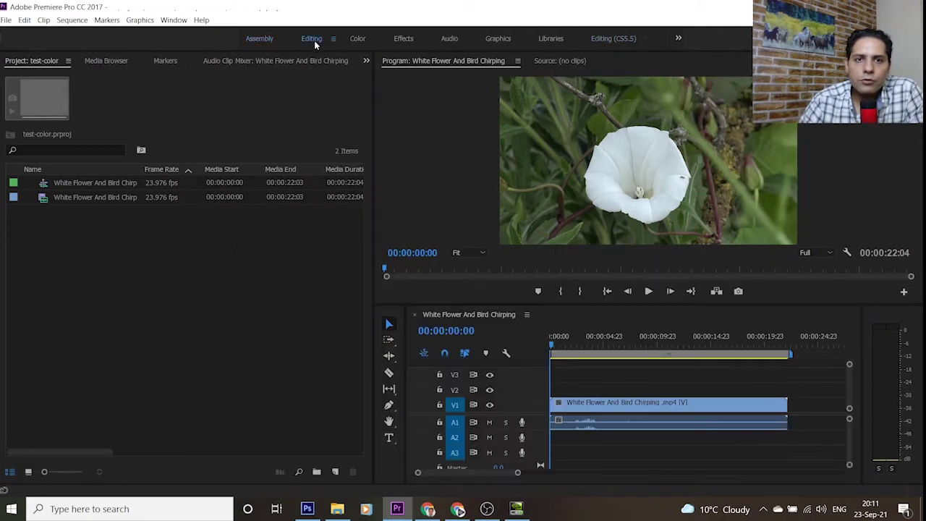
- Switch to the Editing (CS5.5) workspace and confirm it in the Window > Workspaces list
left_click(603, 37)
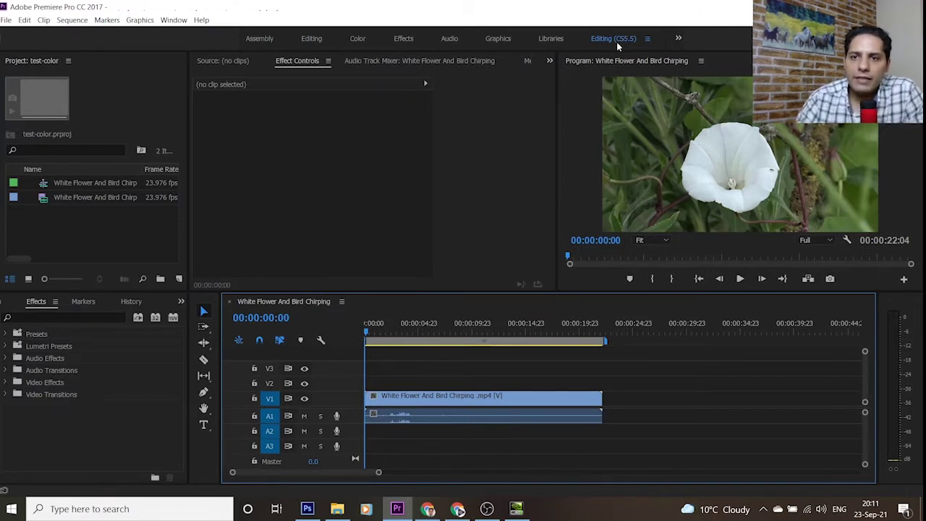
left_click(173, 20)
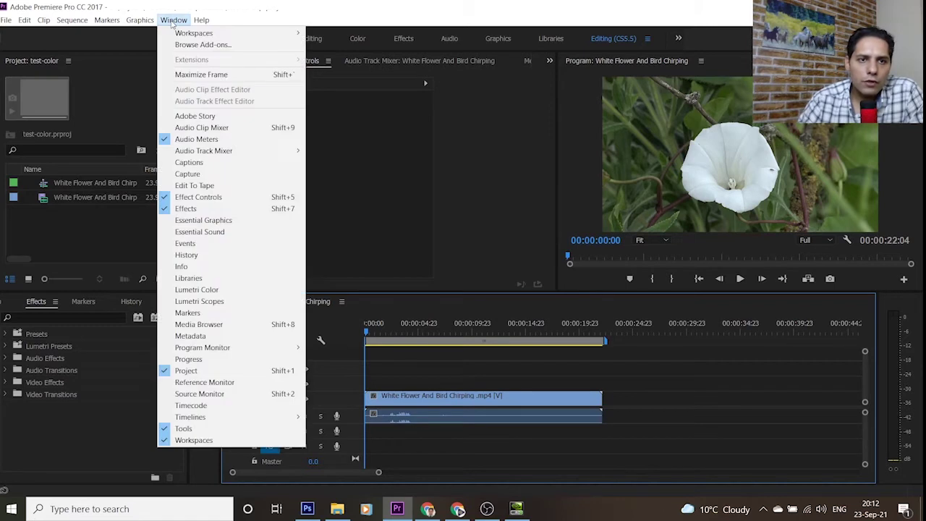
mouse_move(217, 33)
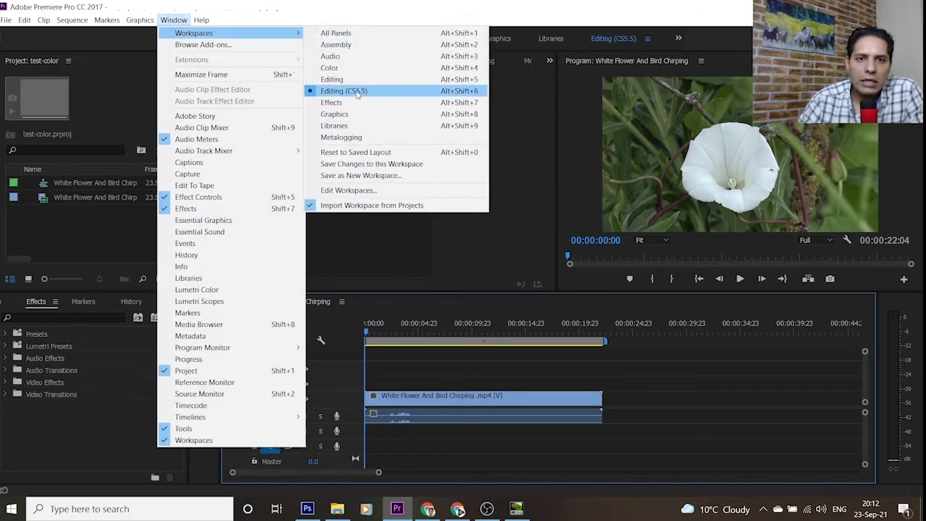
left_click(593, 24)
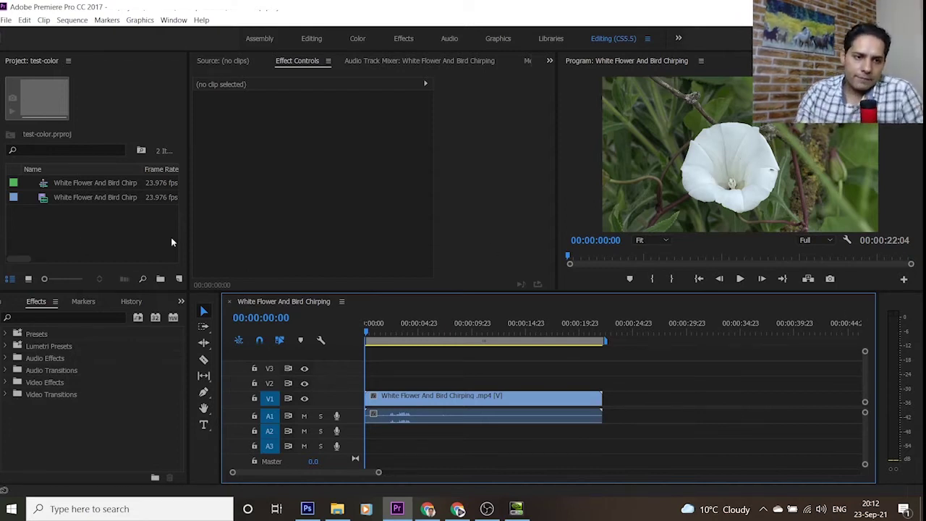
- Search the Effects panel for 'color balance' to list the three Color Balance effects
left_click(43, 319)
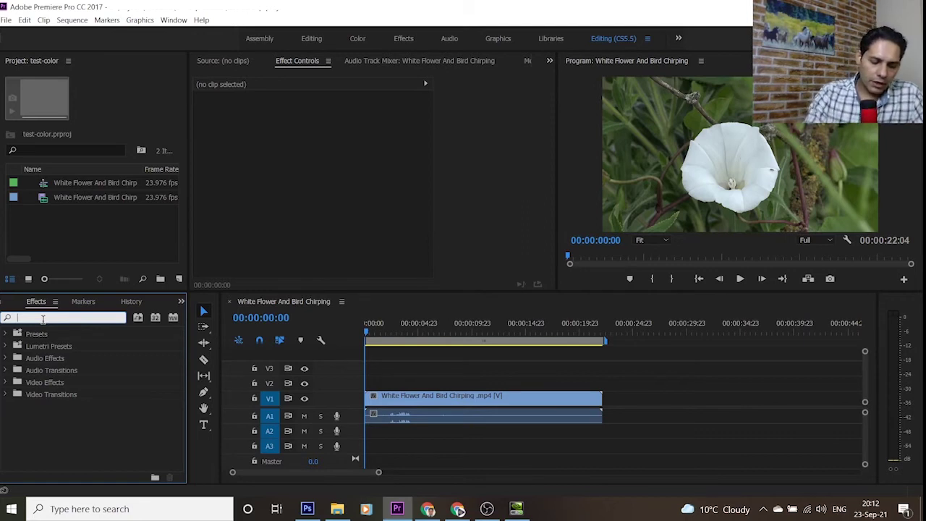
type("c")
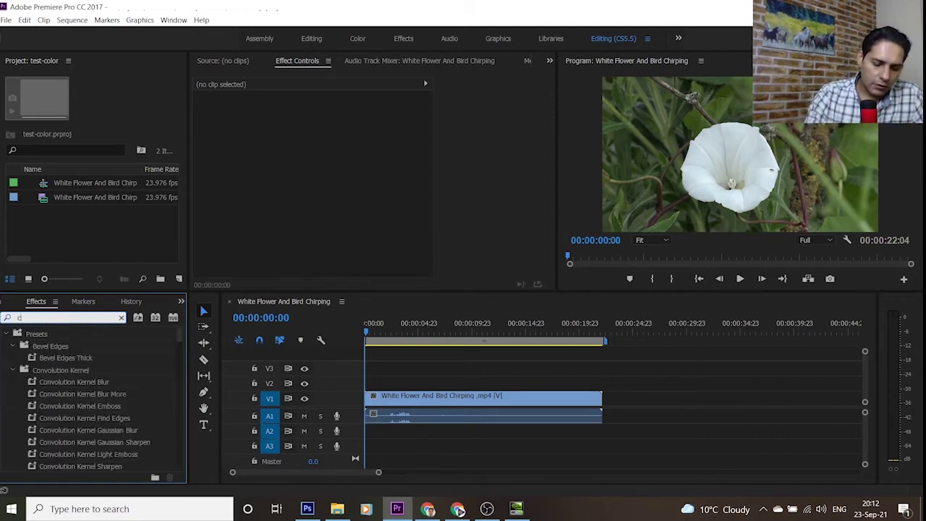
type("olorv")
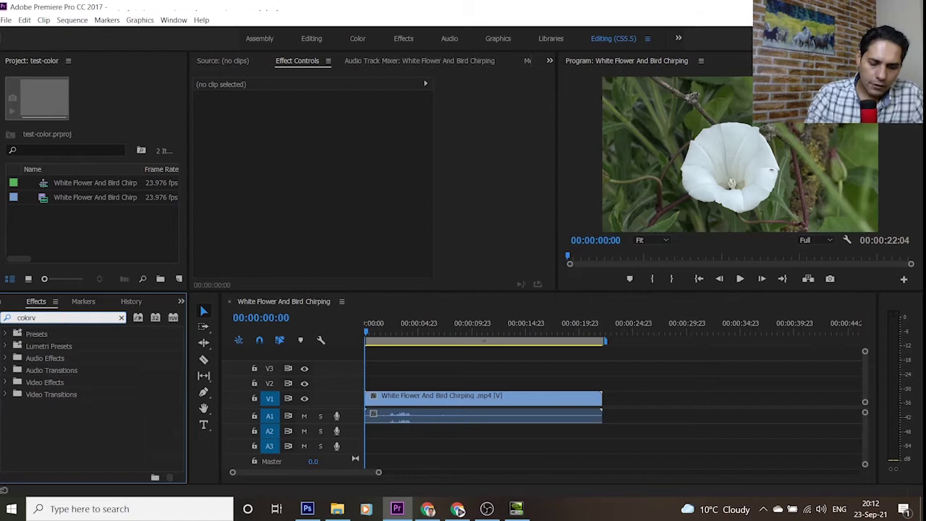
key("BackSpace")
type("bala")
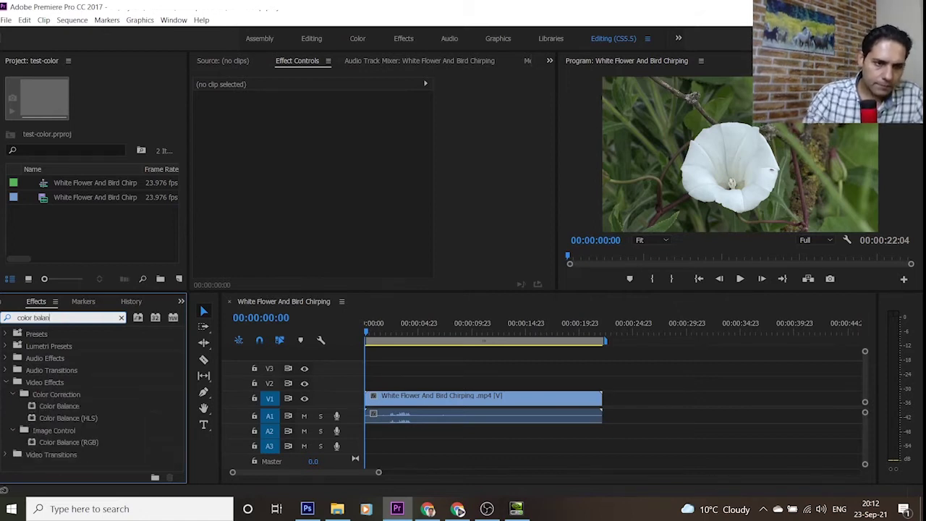
type("nce")
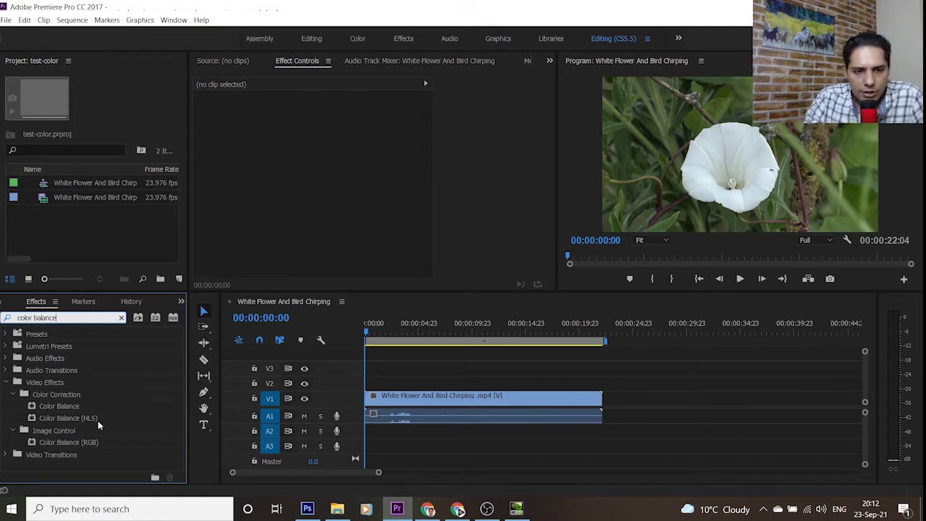
- Apply the Color Balance effect to the flower clip on V1
left_click(48, 407)
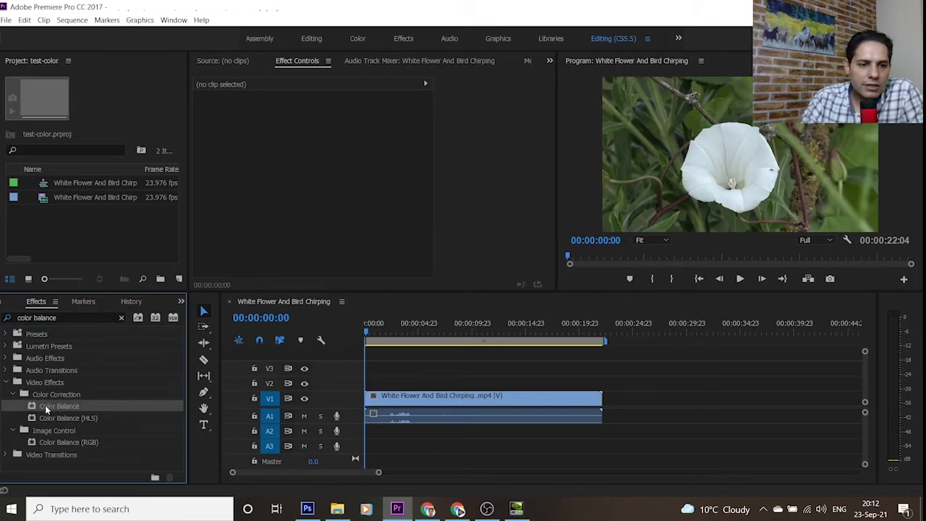
left_click_drag(43, 405, 416, 407)
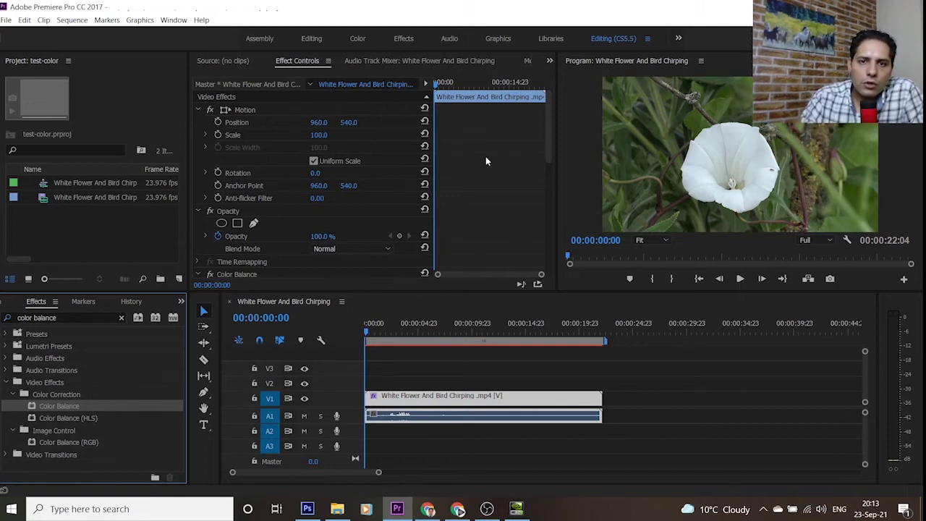
left_click_drag(546, 128, 547, 171)
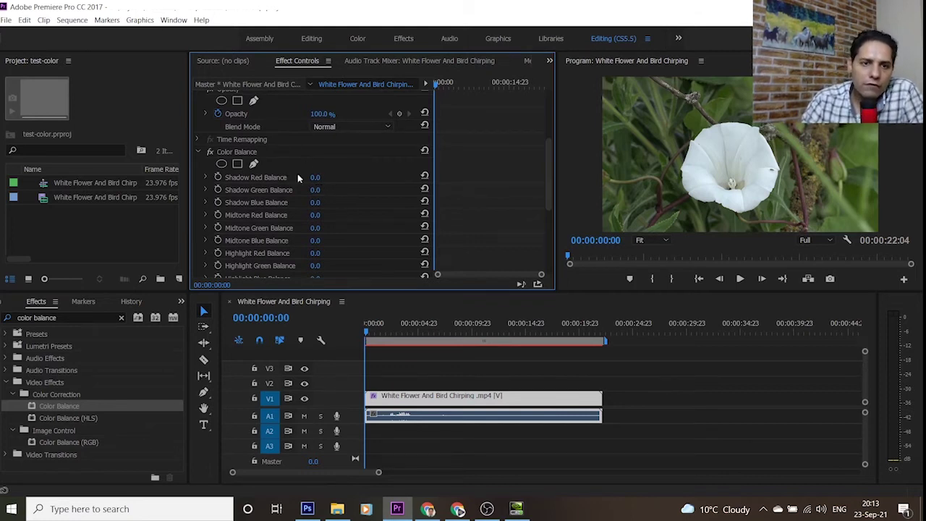
scroll(542, 169, "down", 1)
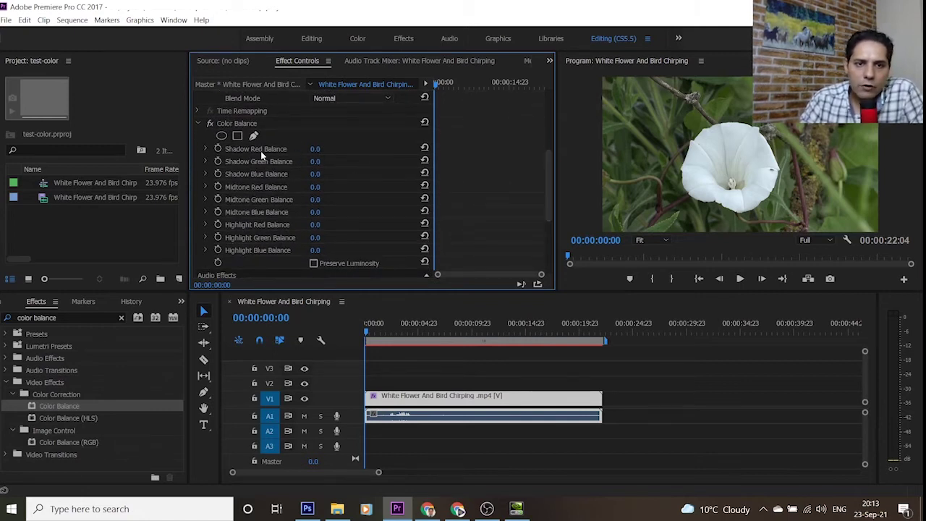
- Set Shadow Red Balance to 100, Highlight Green Balance to 24 and Highlight Blue Balance to 100
left_click_drag(316, 149, 388, 149)
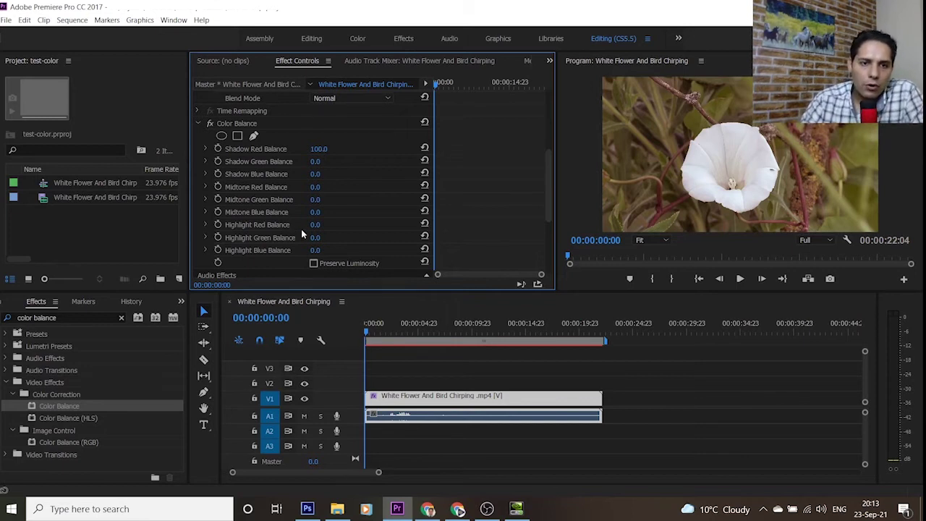
mouse_move(316, 237)
left_mouse_down()
mouse_move(376, 237)
mouse_move(327, 237)
left_mouse_up()
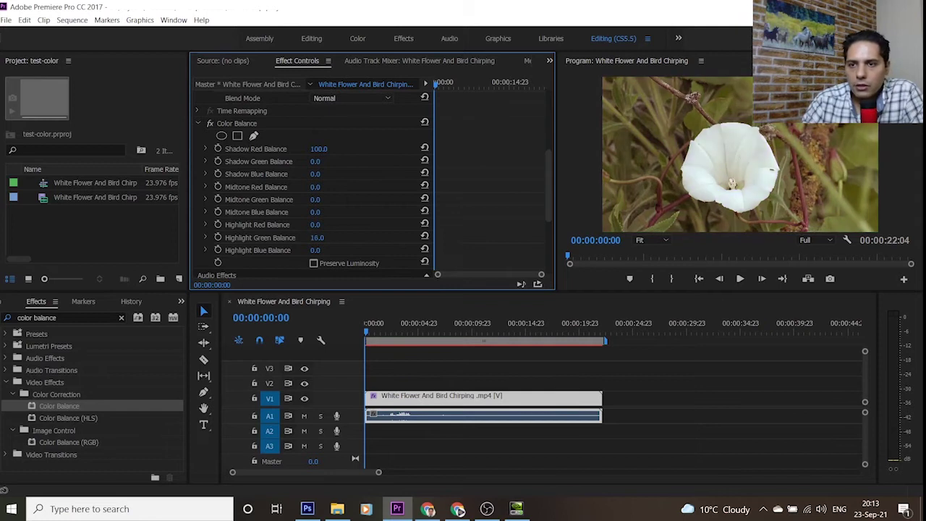
scroll(334, 223, "down", 1)
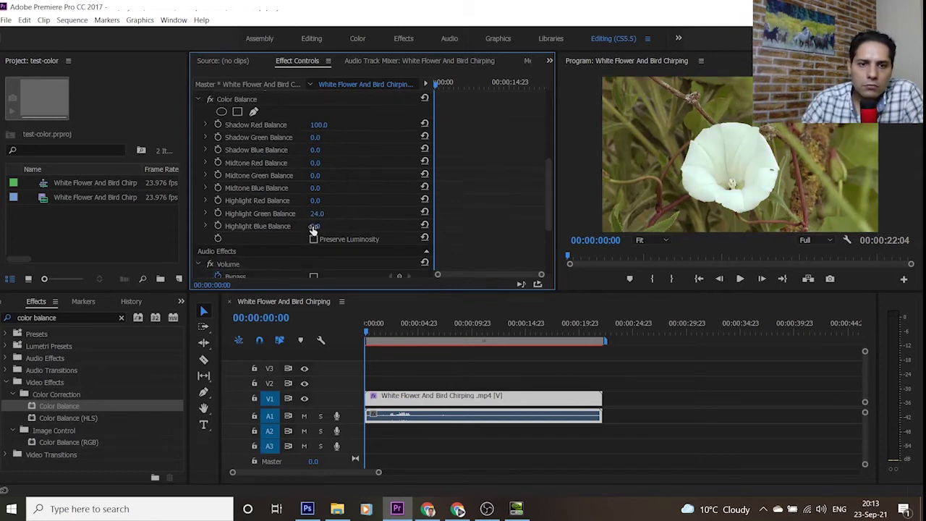
left_click_drag(314, 229, 321, 228)
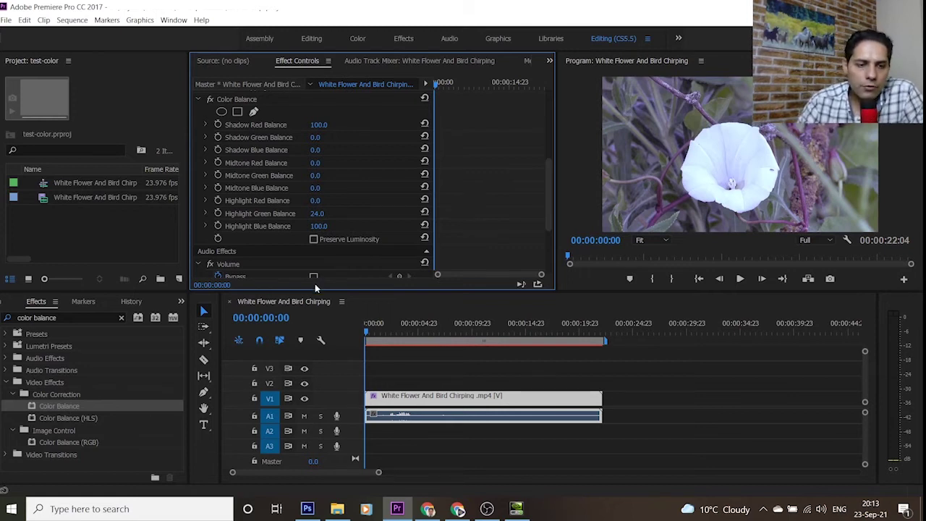
scroll(373, 216, "up", 2)
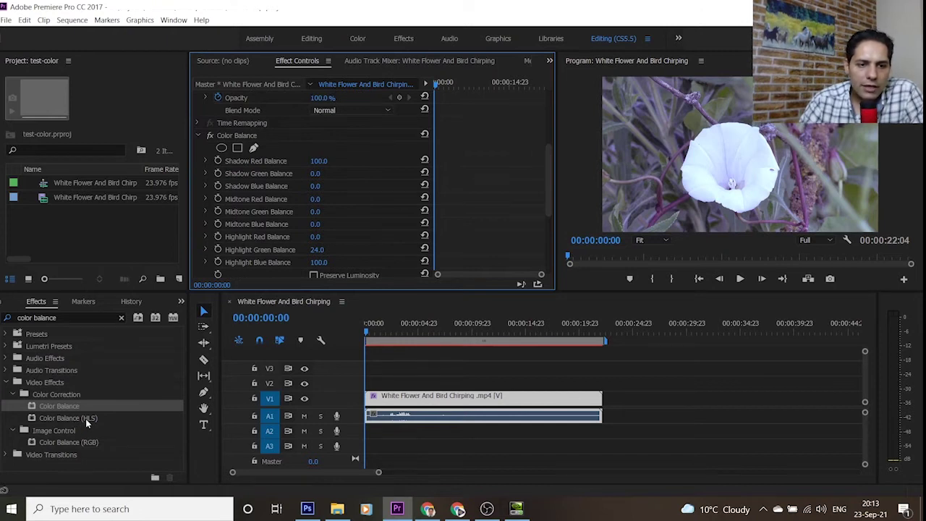
left_click(239, 137)
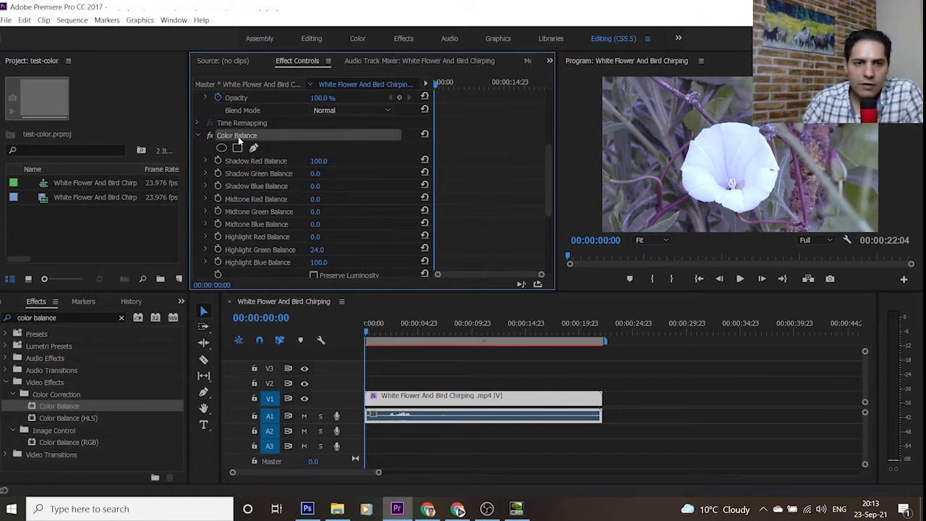
- Swap the clip's Color Balance for Color Balance (HLS) and save the project with Ctrl+S
key("Delete")
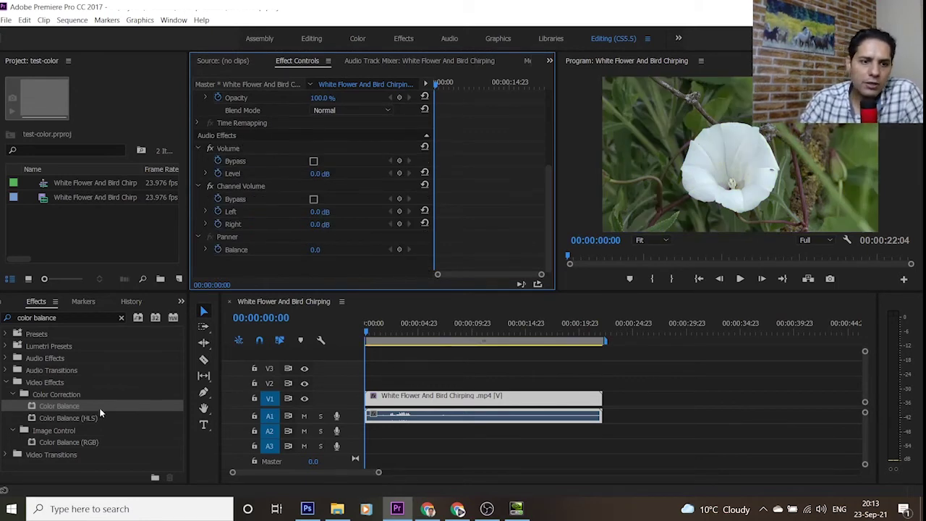
left_click(62, 419)
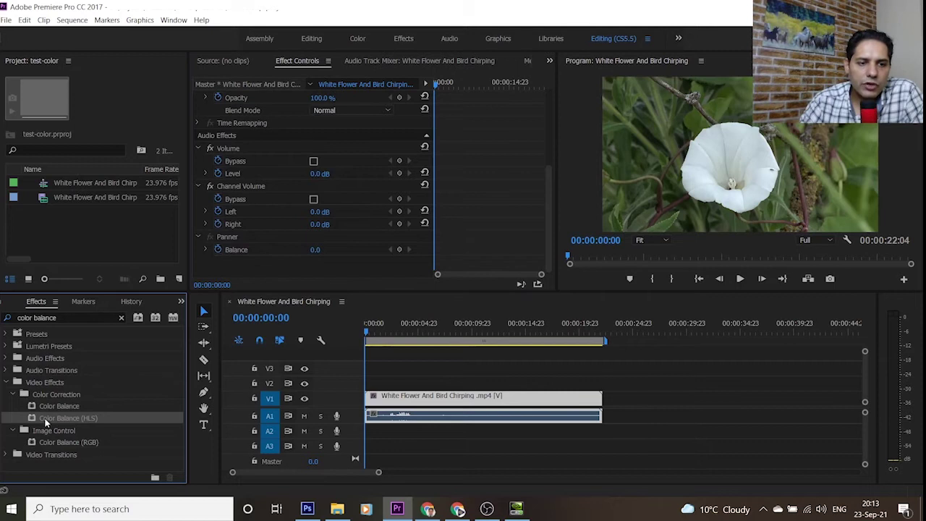
left_click_drag(62, 421, 416, 402)
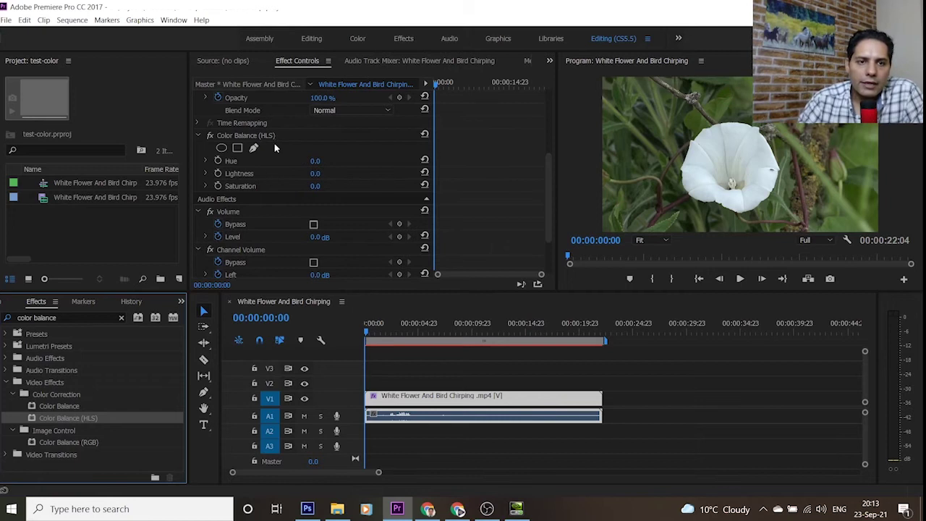
scroll(296, 180, "up", 2)
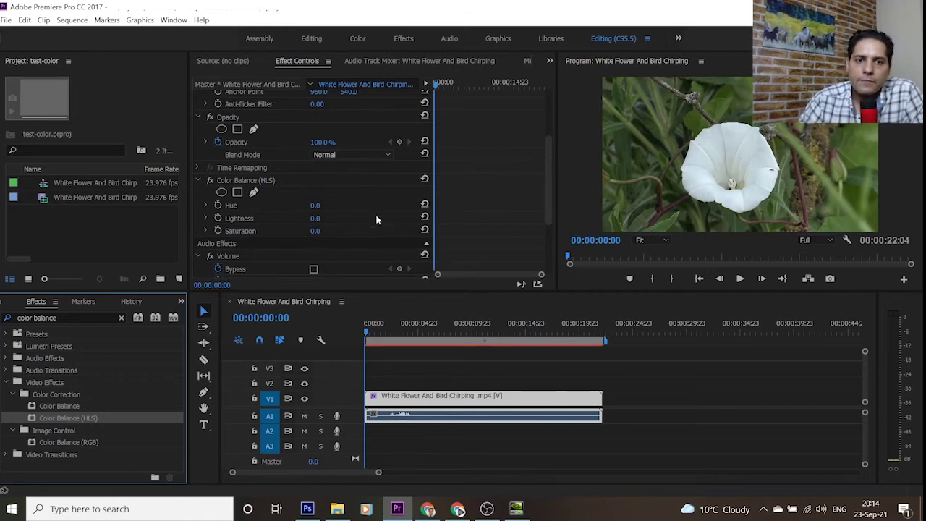
key("ctrl+s")
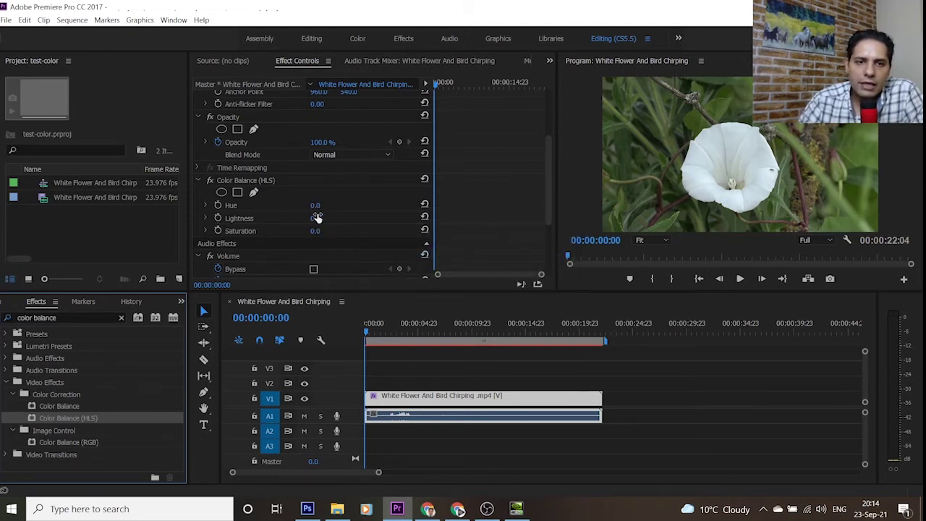
- Set Color Balance (HLS) Hue to 209° and Lightness to 51, giving a pale purple tint
left_click_drag(316, 206, 523, 206)
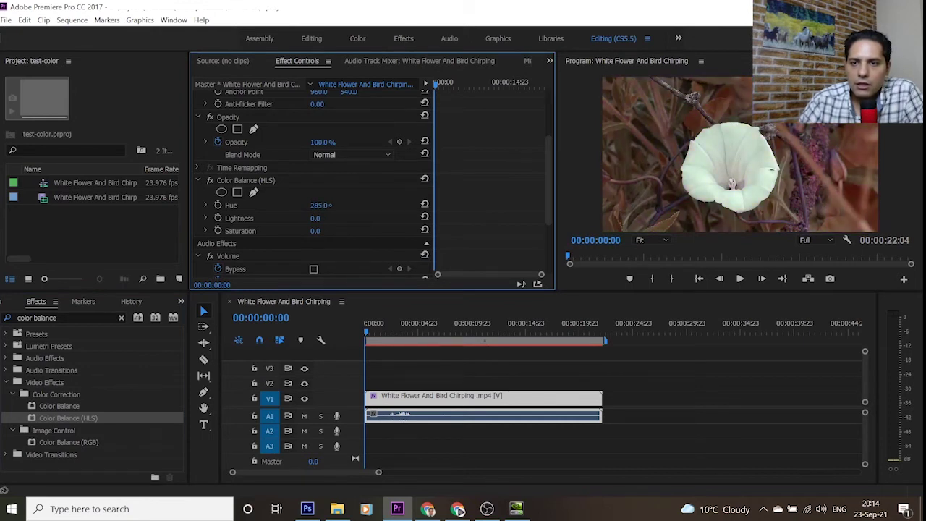
left_click_drag(495, 206, 467, 205)
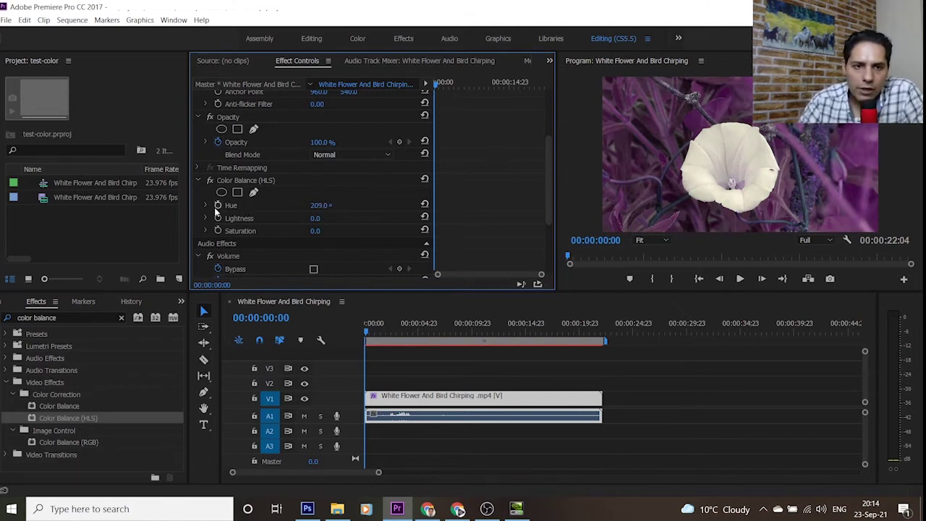
left_click(315, 218)
type("77")
key("Return")
left_click_drag(317, 218, 348, 218)
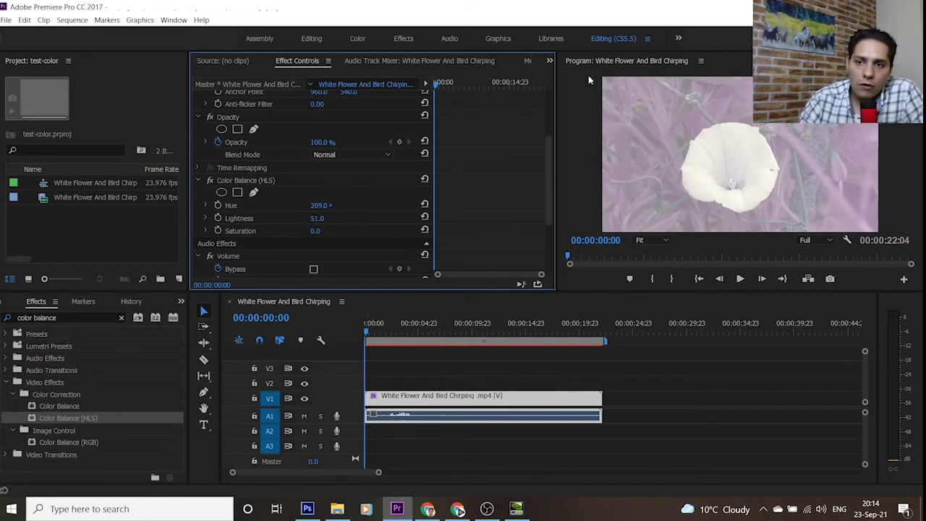
- Delete the Color Balance (HLS) effect from the flower clip in Effect Controls
left_click(235, 181)
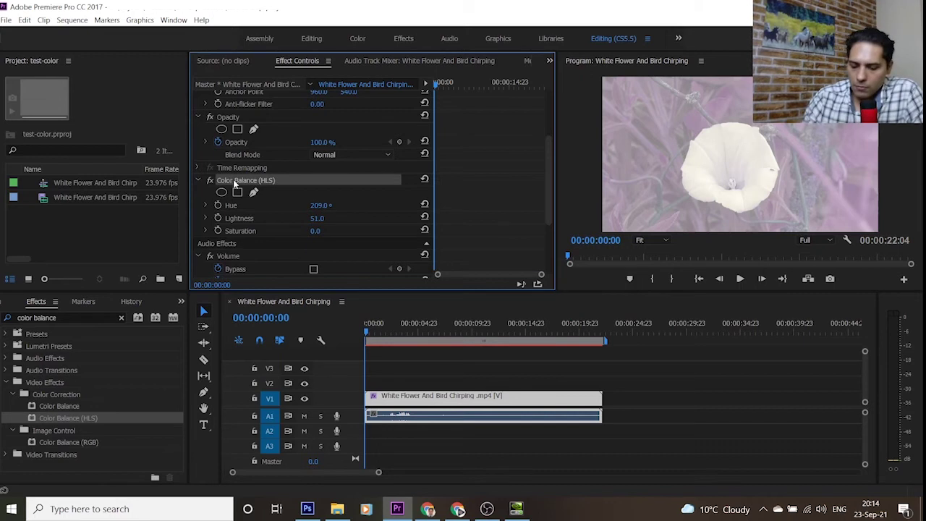
key("Delete")
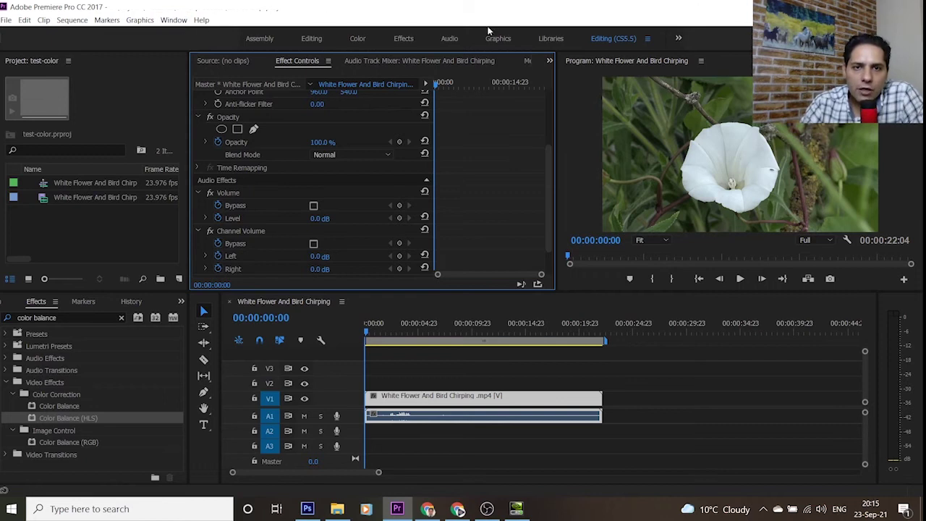
- Switch to the Color workspace and review the Window > Workspaces list without changes
left_click(358, 39)
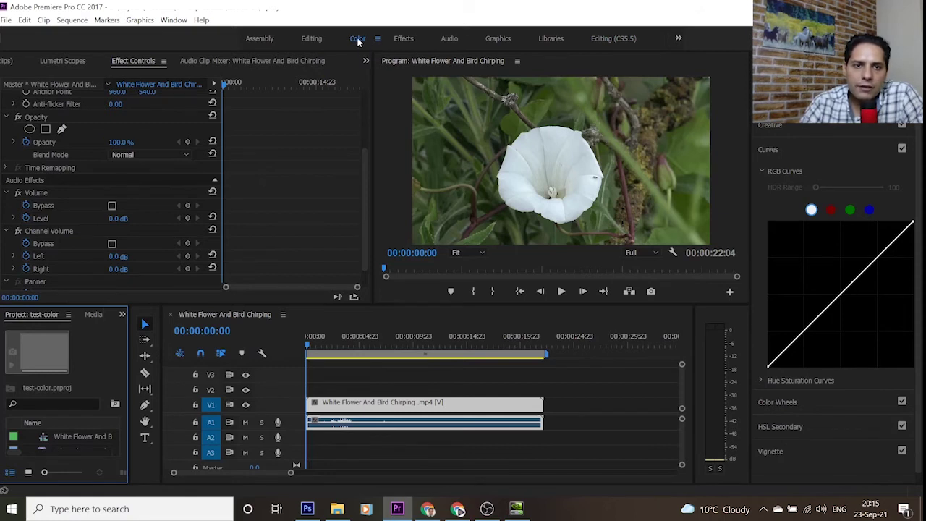
left_click(174, 20)
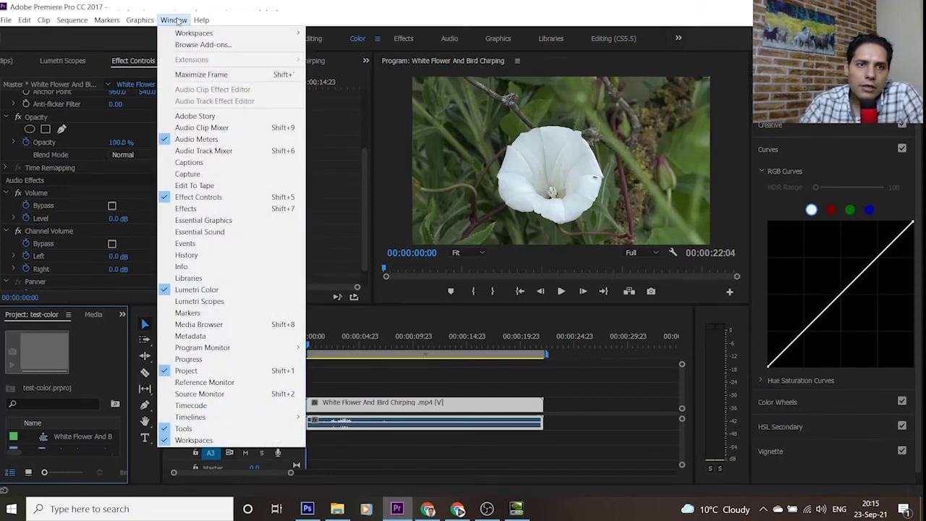
mouse_move(184, 36)
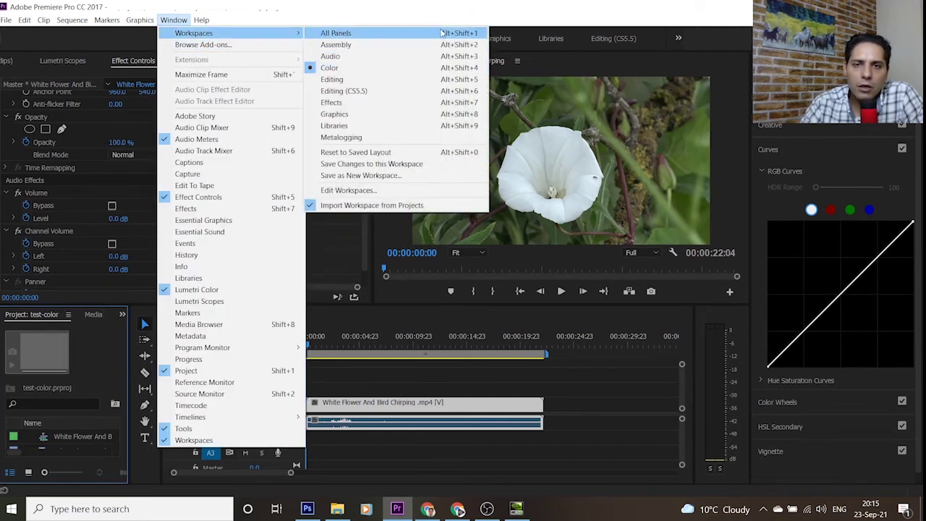
left_click(458, 16)
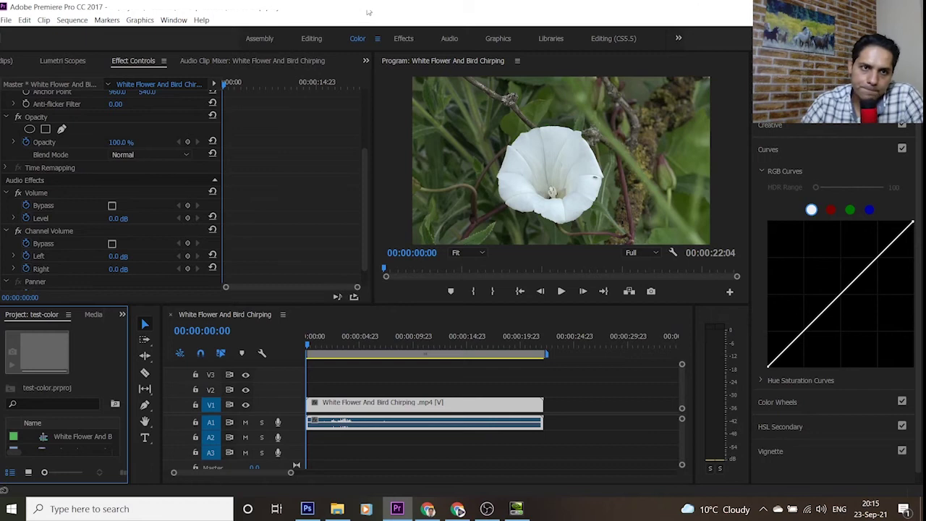
- Collapse and re-expand RGB Curves in Lumetri Color so Lumetri Color is added to the clip
left_click(171, 20)
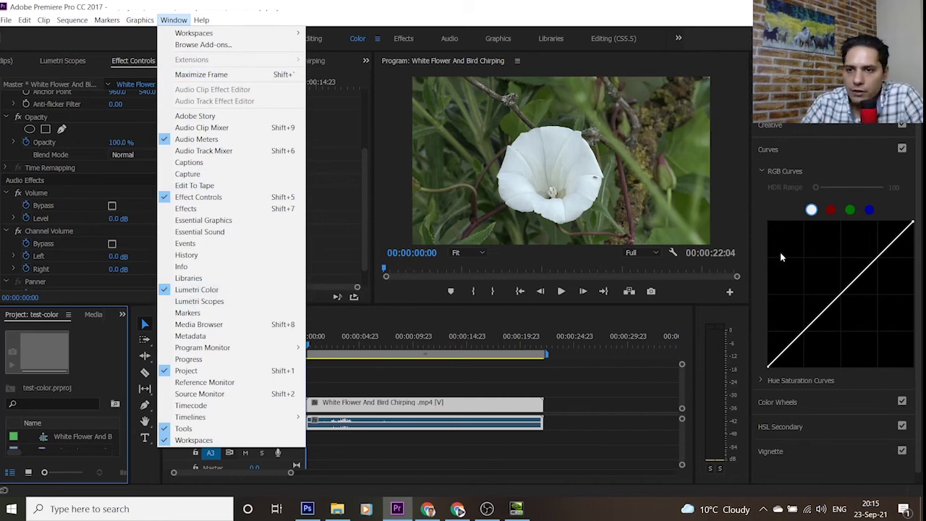
left_click(769, 199)
left_click(762, 171)
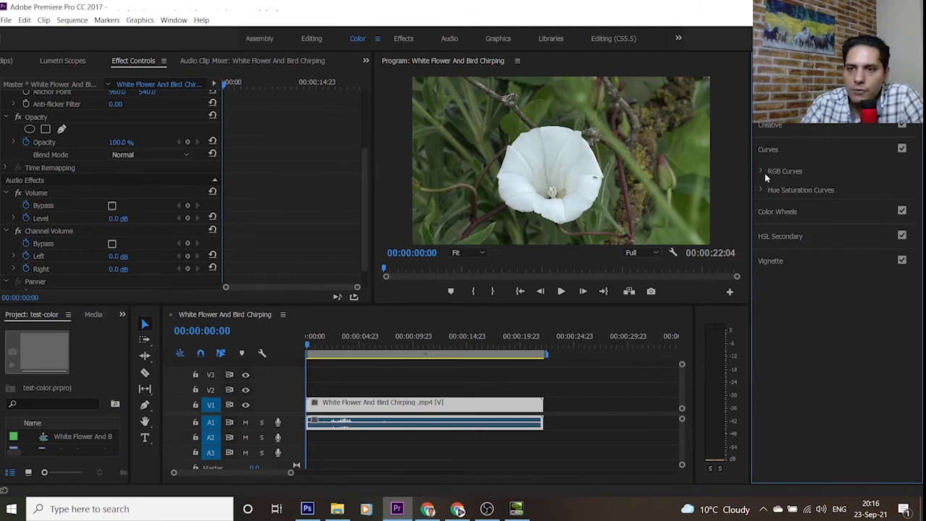
left_click(761, 170)
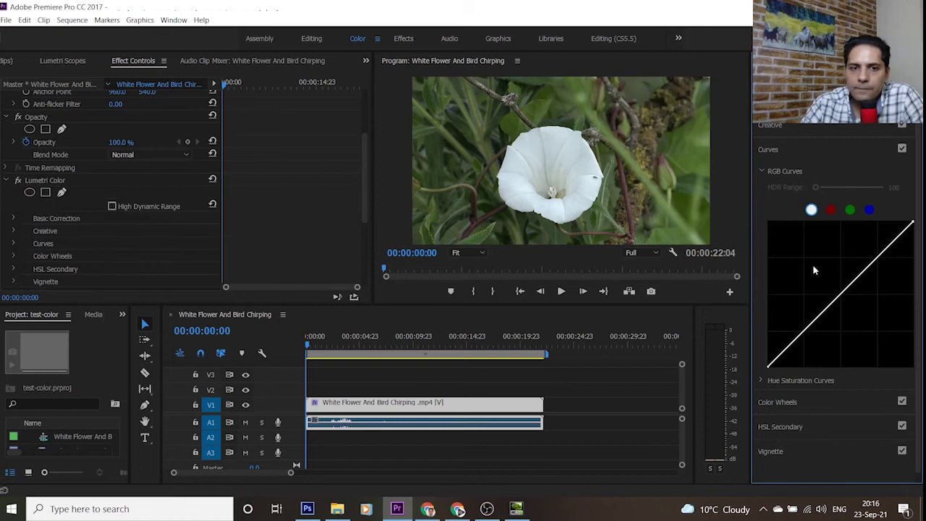
- Start a free-form Lumetri pen mask, placing points across the flower's top, right side and bottom
left_click(61, 193)
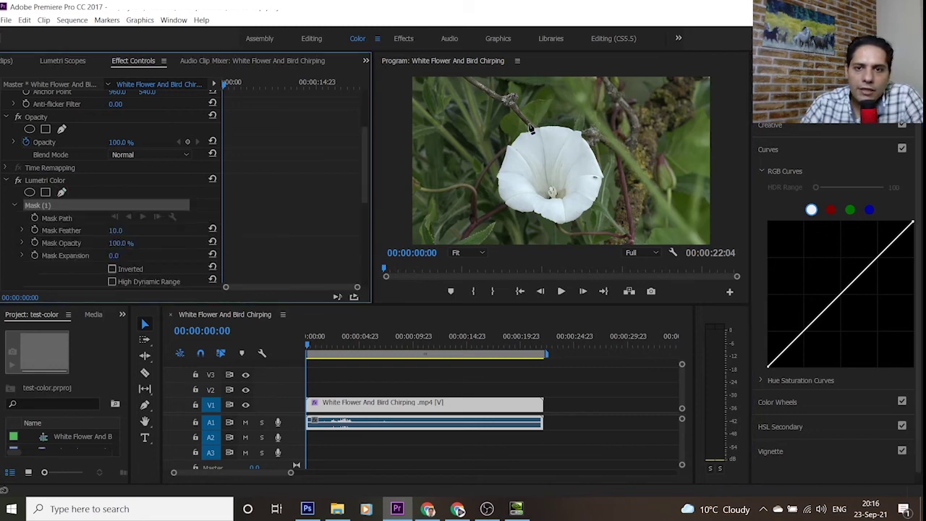
left_click(525, 133)
left_click(547, 130)
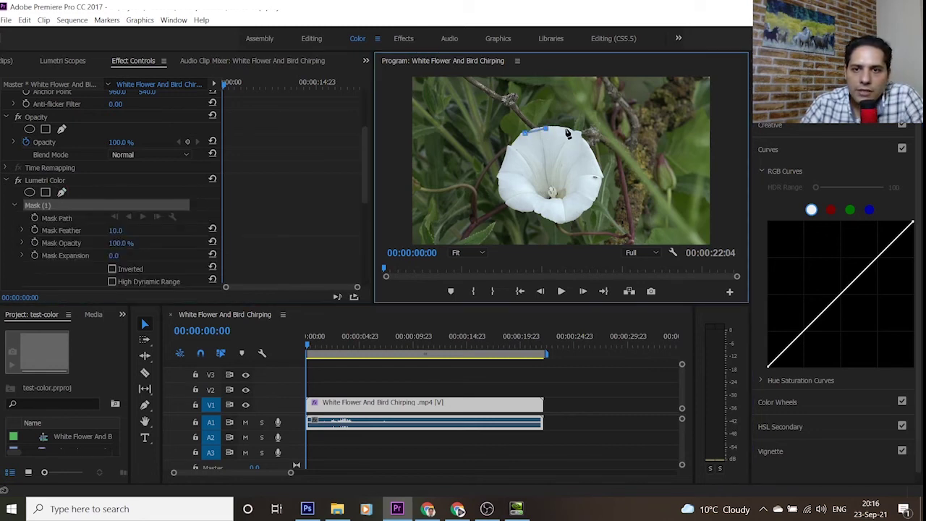
left_click(571, 130)
left_click(596, 158)
left_click(604, 179)
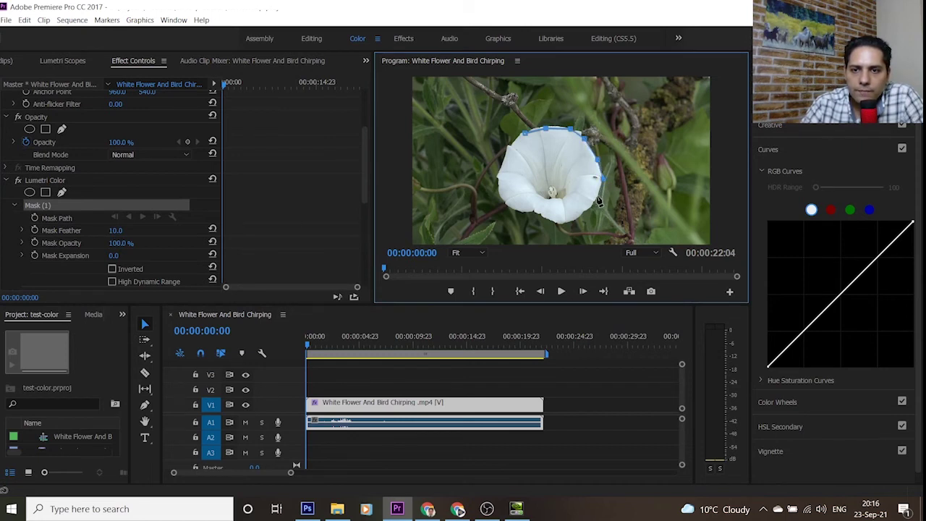
left_click(600, 194)
left_click(590, 208)
left_click(576, 219)
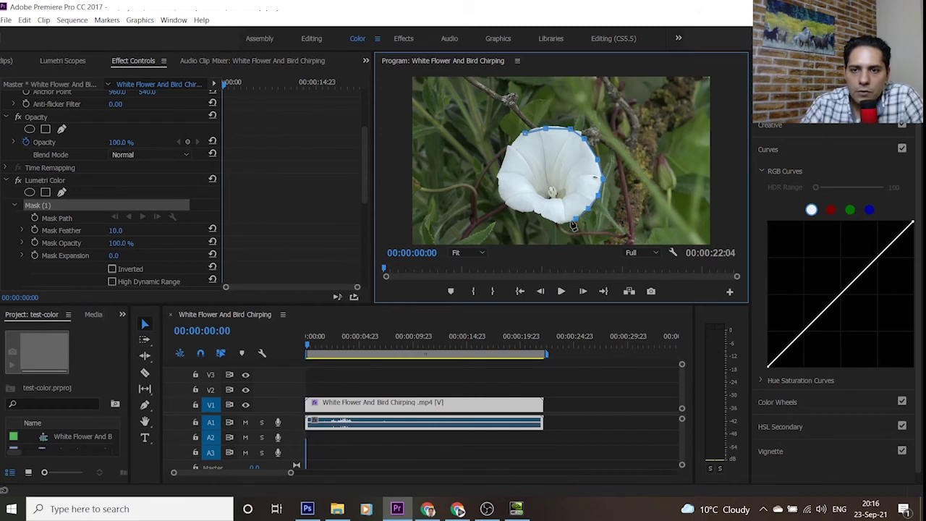
left_click(552, 222)
left_click(541, 219)
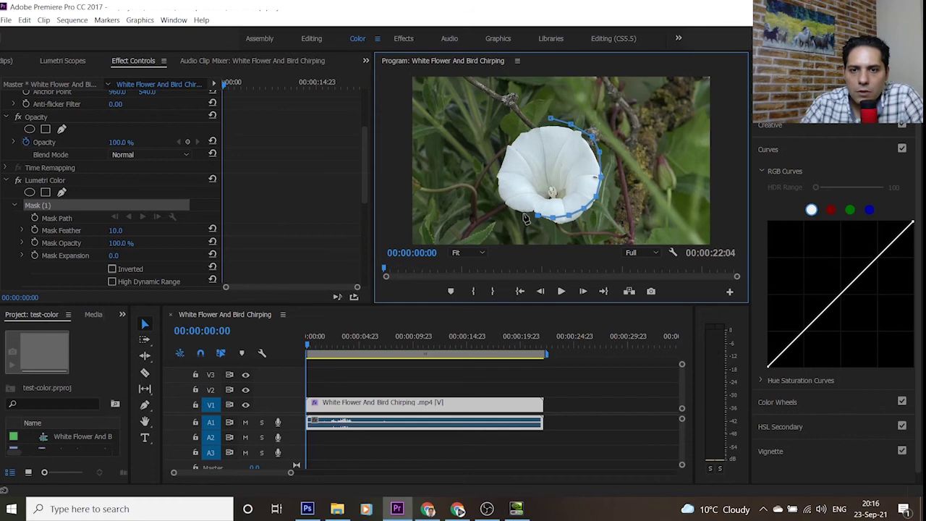
left_click(529, 216)
- Trace the flower's left edge back to the top, close the mask, and undo a point nudge
left_click(497, 195)
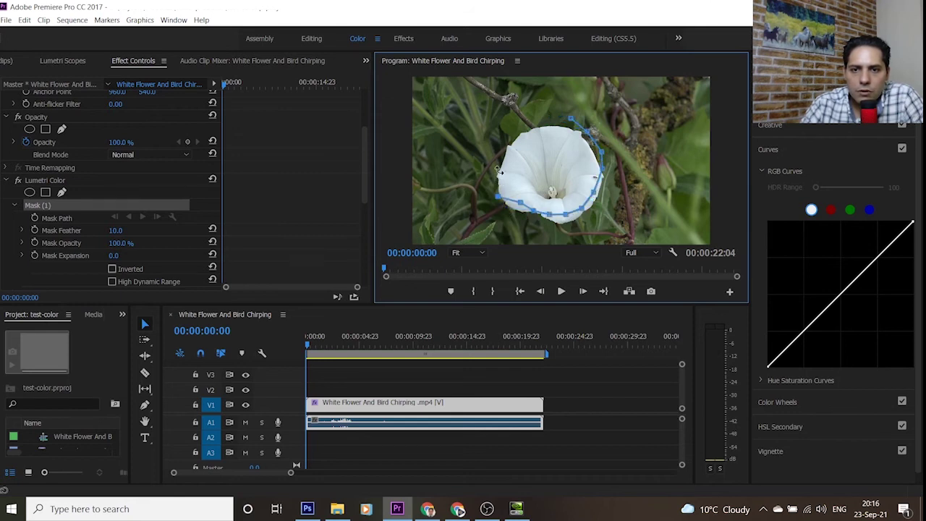
left_click(506, 164)
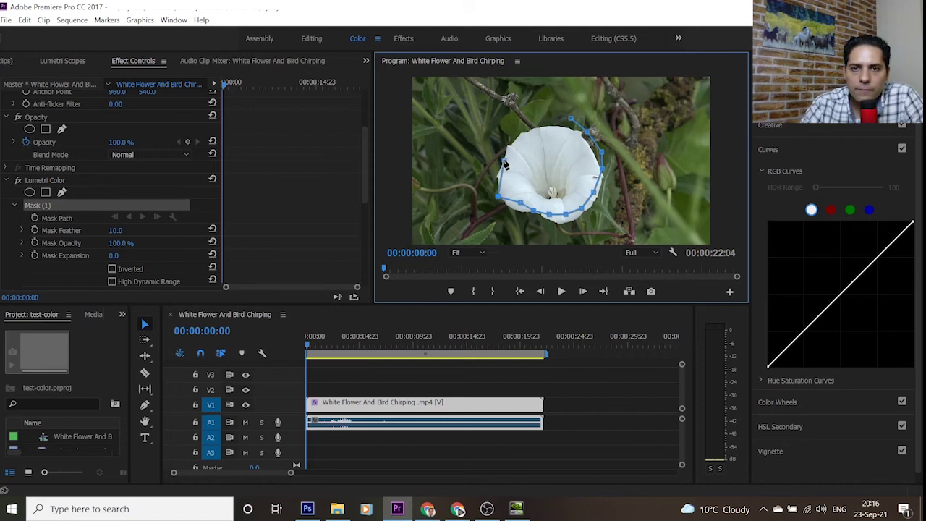
left_click(534, 130)
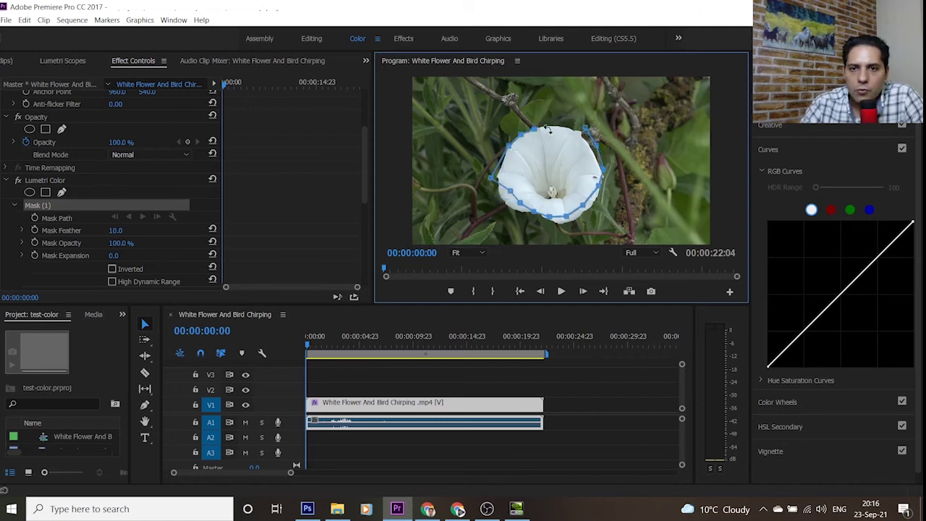
left_click(573, 135)
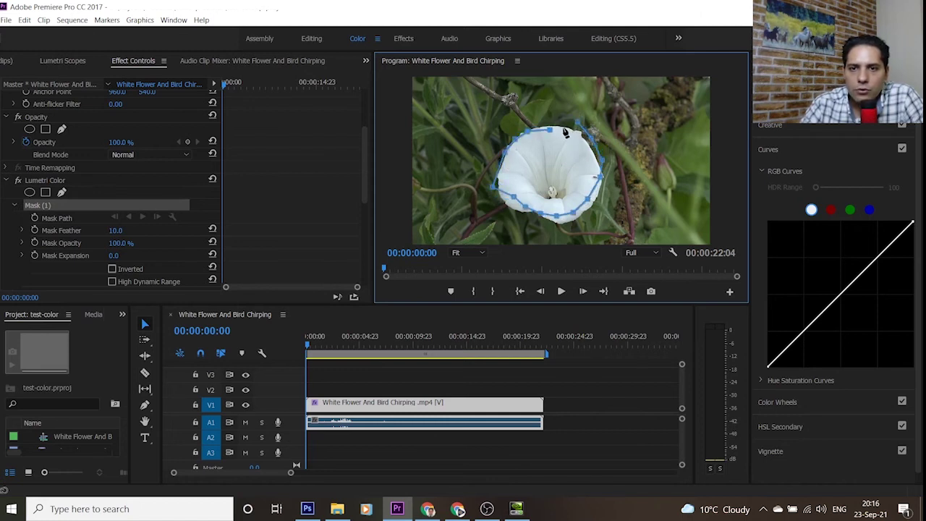
left_click(568, 134)
left_click(573, 135)
left_click(572, 135)
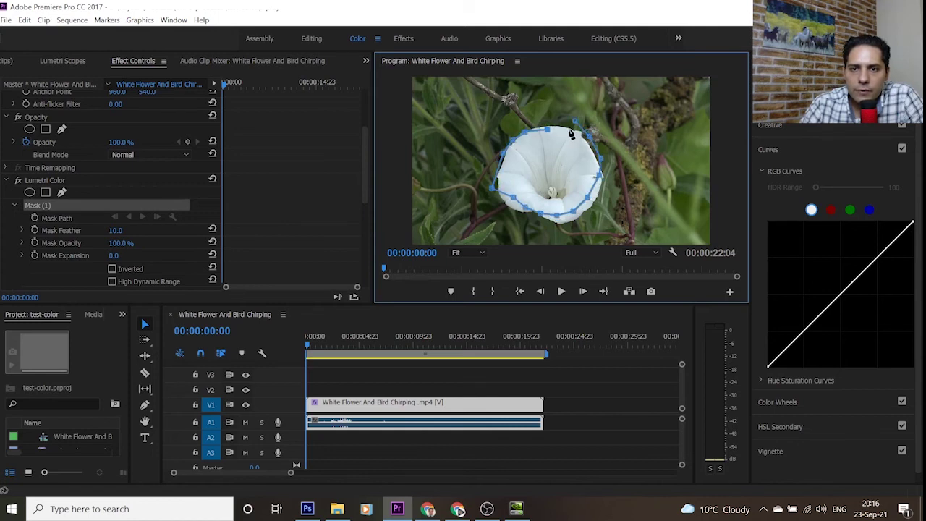
left_click(575, 124)
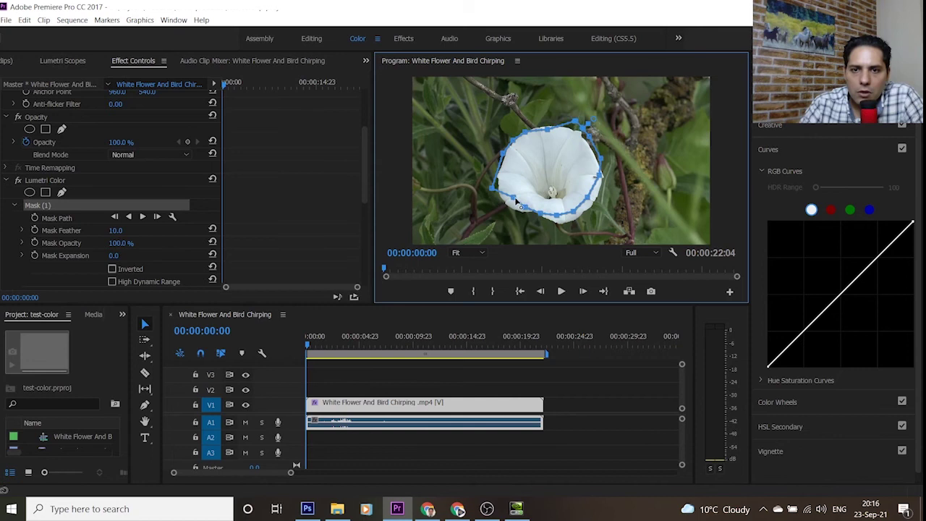
left_click_drag(514, 201, 508, 205)
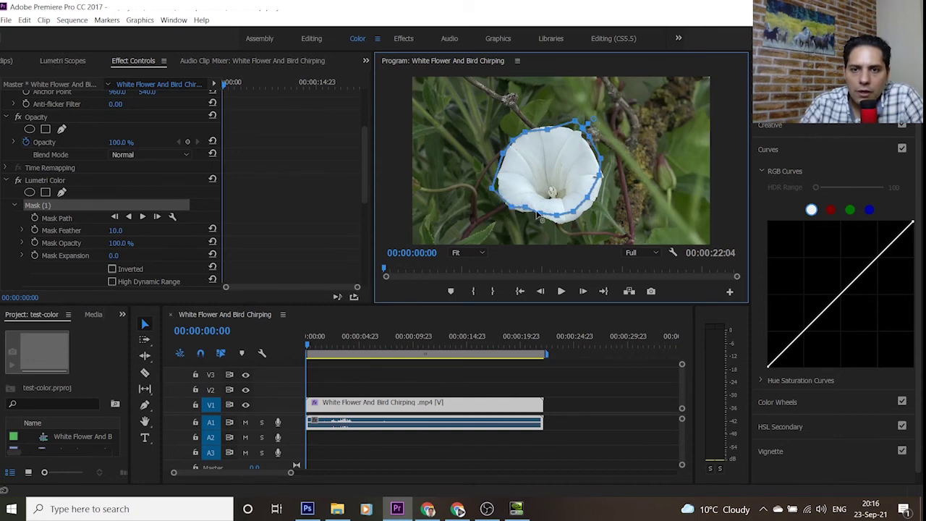
key("ctrl+z")
key("ctrl+z")
key("ctrl+z")
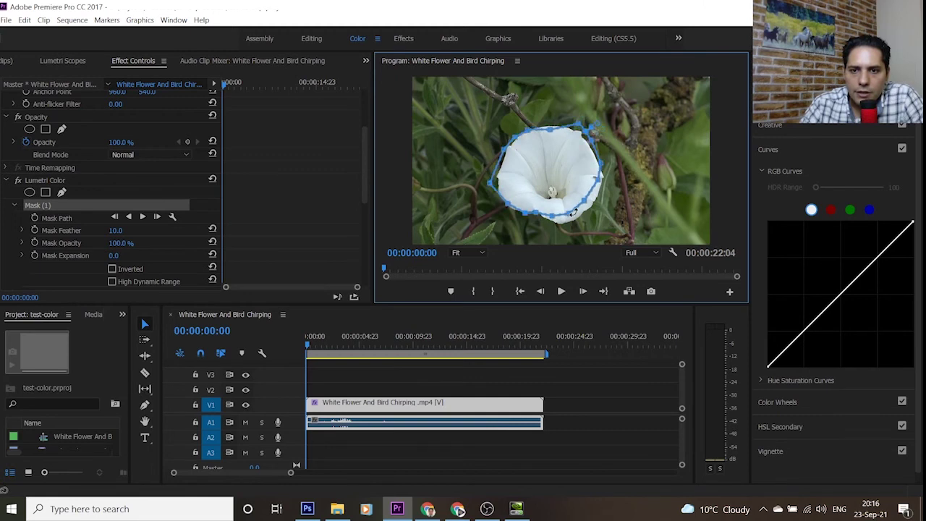
key("ctrl+z")
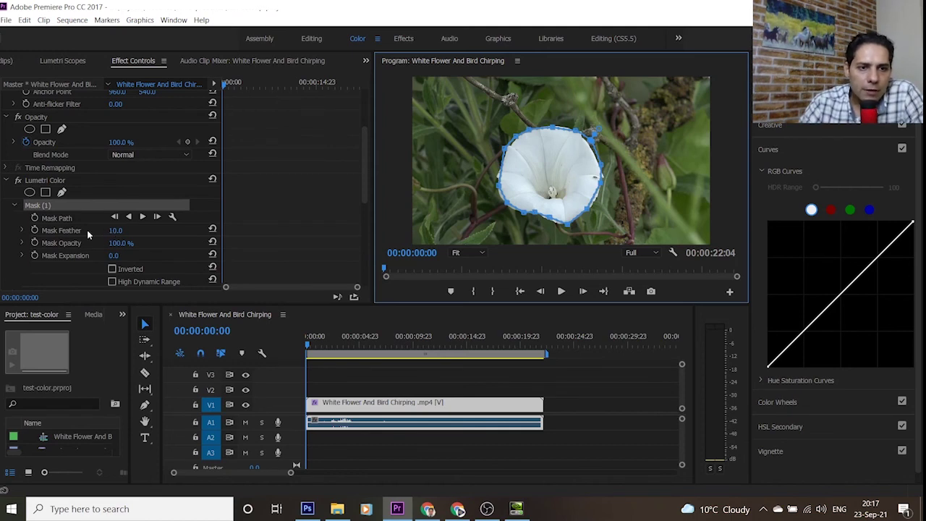
- Set the Lumetri Color Mask (1) feather to 68, then settle on 64
left_click(115, 231)
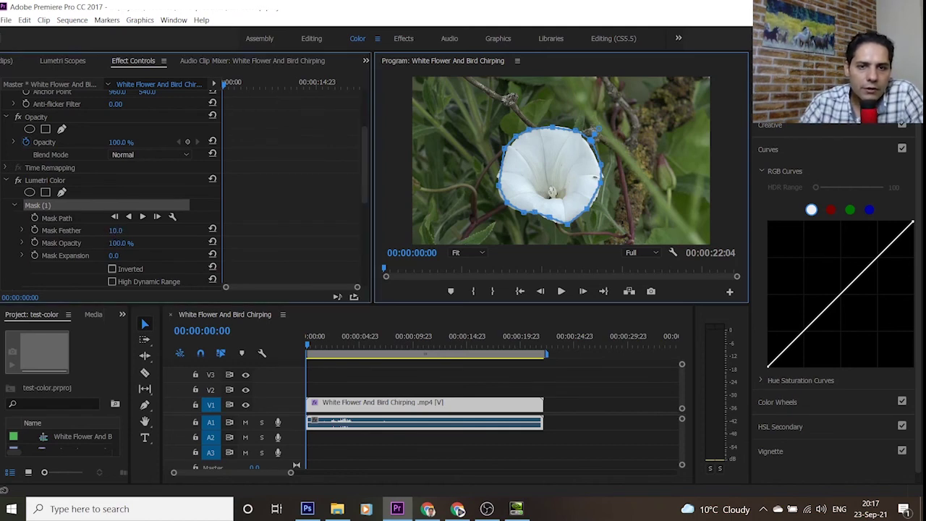
type("68")
key("Return")
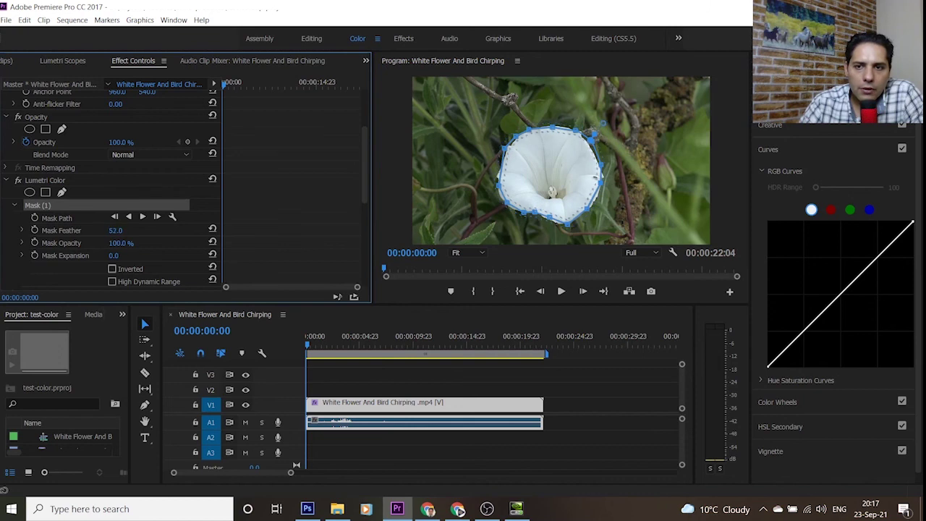
left_click(116, 230)
type("64")
key("Return")
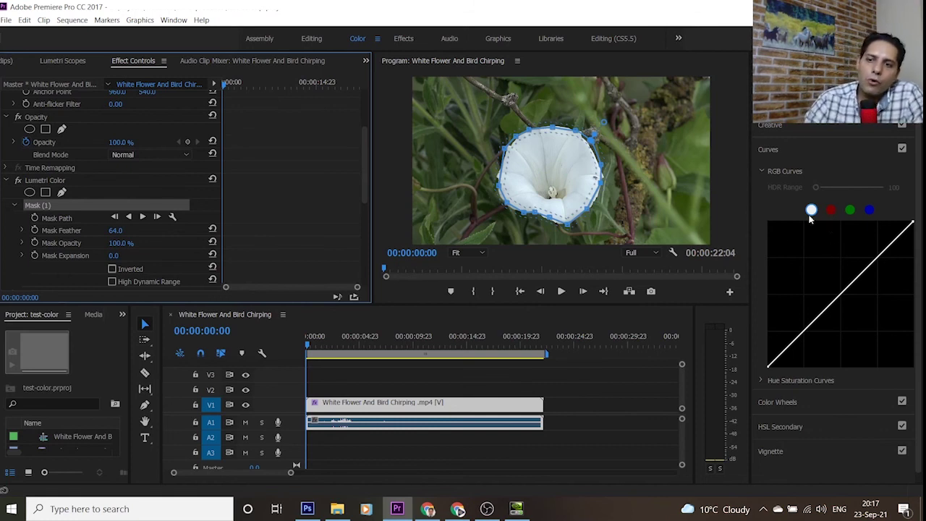
- Raise the red RGB curve and lower the blue curve, then preview playback from 00:00:02:07
left_click(831, 211)
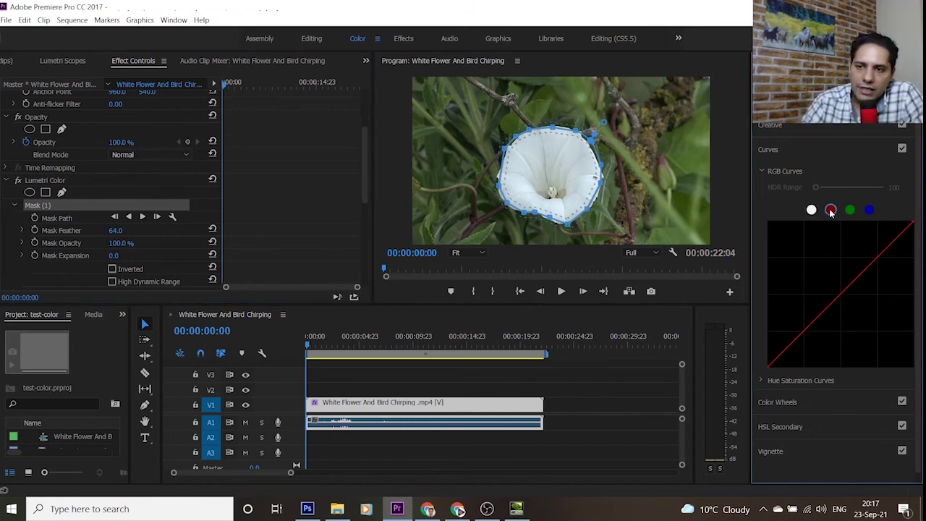
left_click_drag(852, 283, 818, 270)
left_click_drag(810, 266, 810, 292)
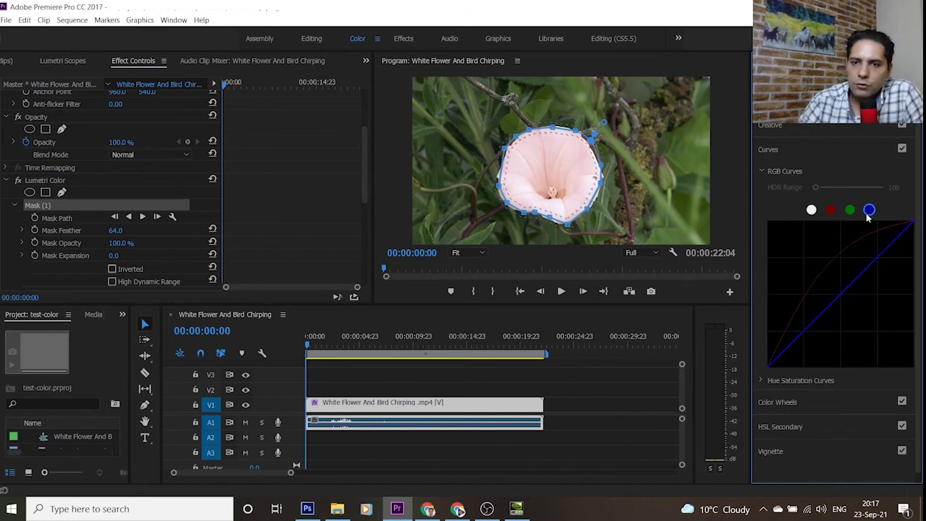
left_click_drag(872, 271, 890, 301)
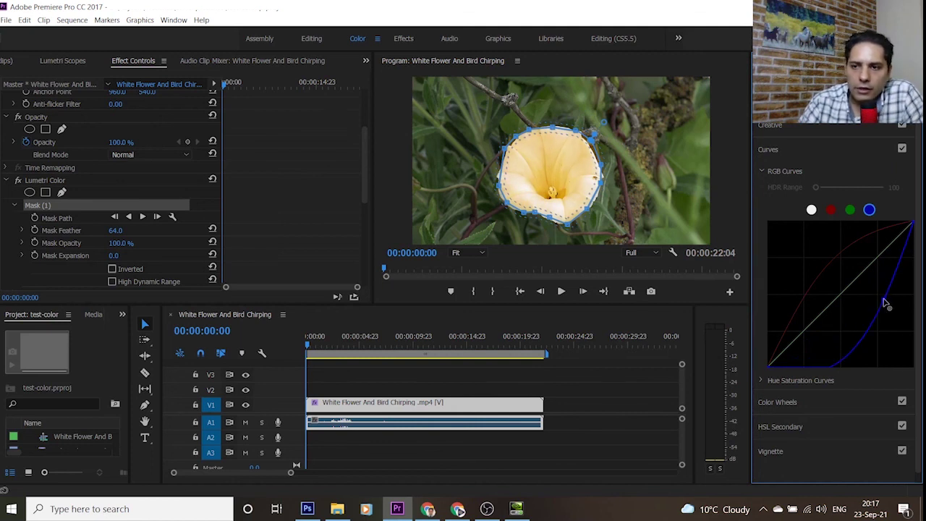
left_click_drag(881, 298, 890, 303)
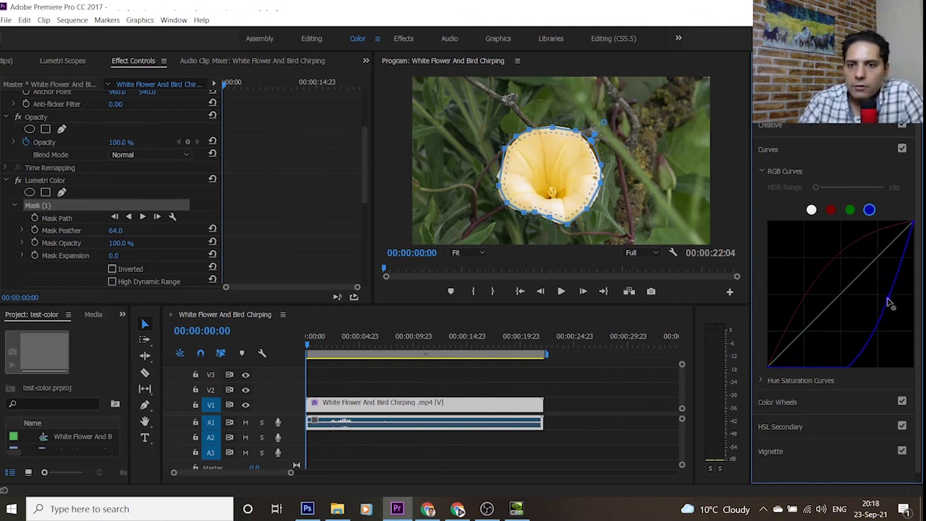
left_click(332, 347)
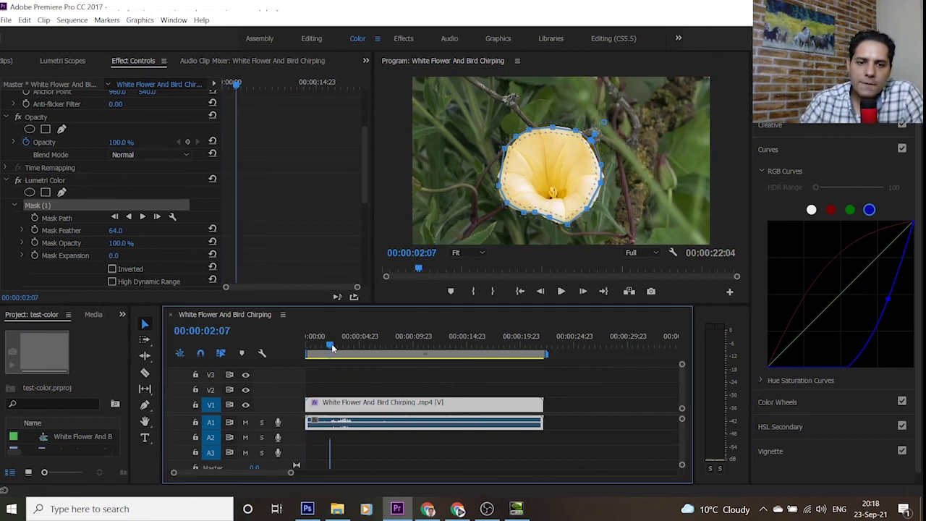
key("space")
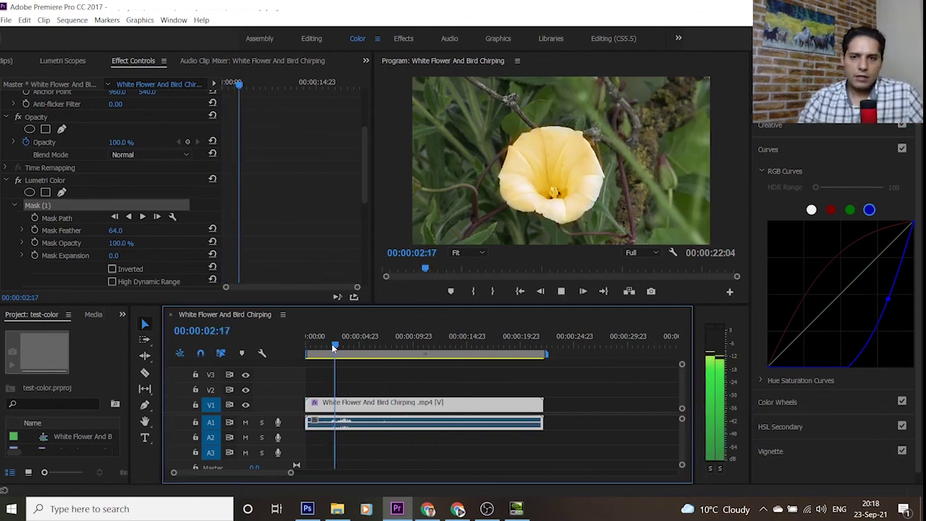